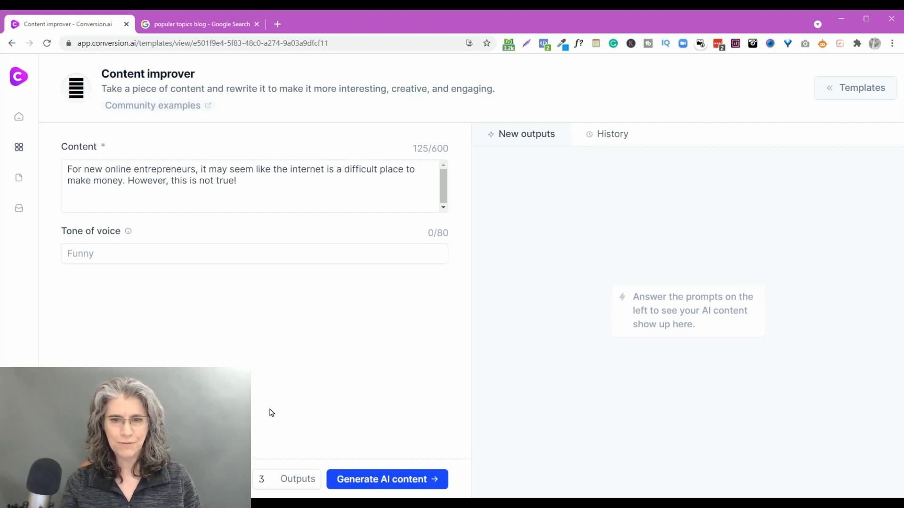
Step: Generate three rewrites of the content without a tone of voice, and view the rewrite beginning "It seems like the internet" in full
{"action": "left_click", "coordinate": [408, 481]}
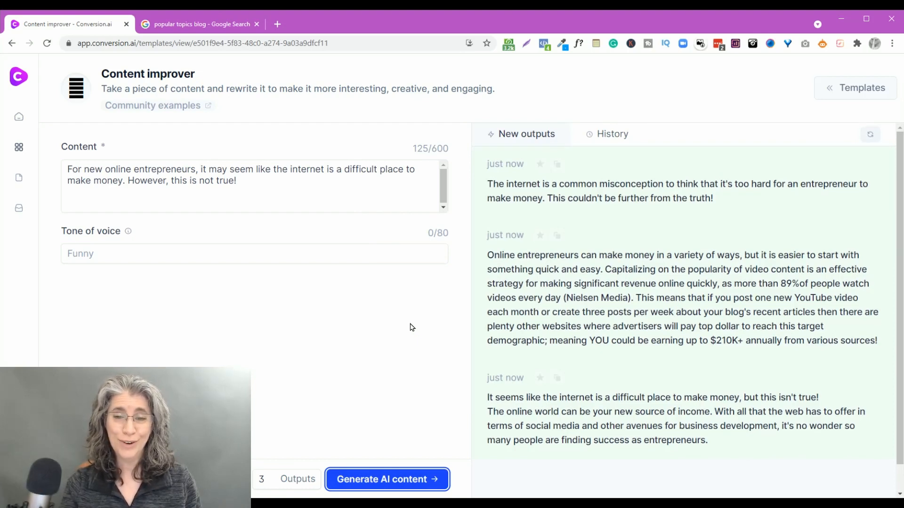
{"action": "left_click", "coordinate": [552, 399]}
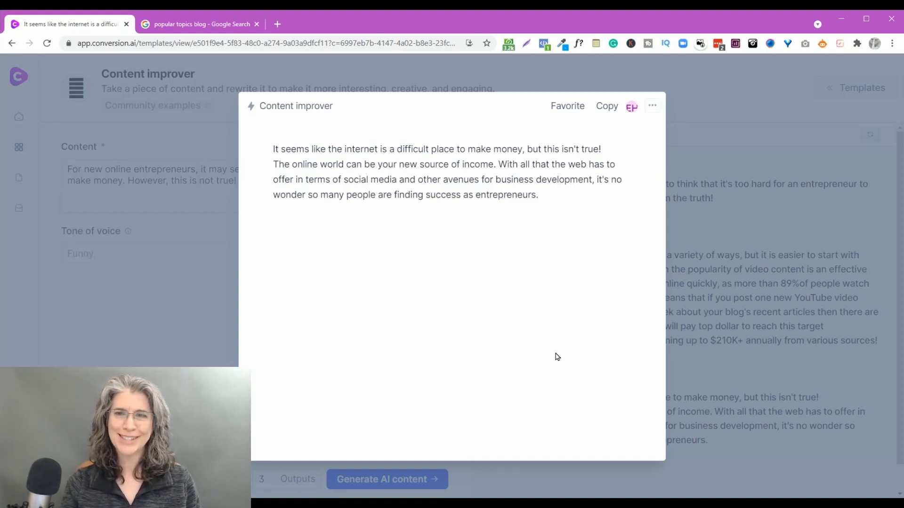
{"action": "left_click", "coordinate": [129, 327]}
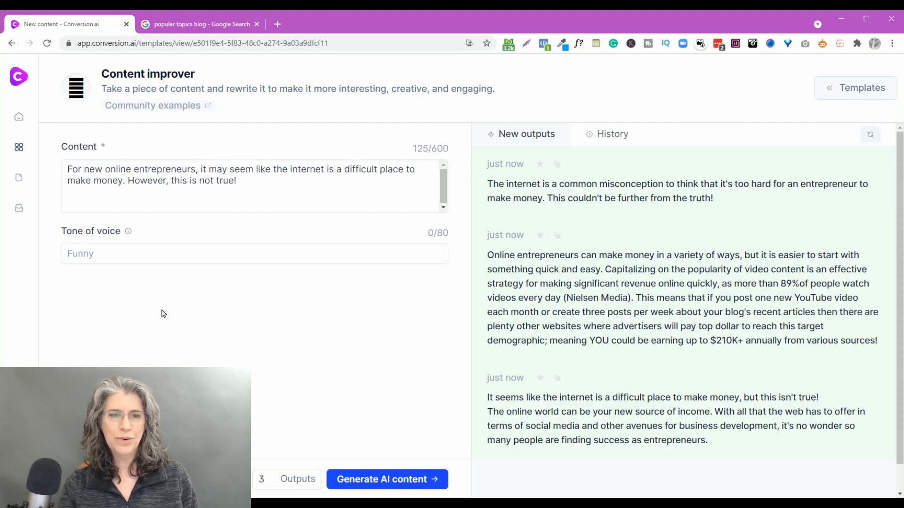
Step: Generate rewrites with the tone of voice "super affiliate" and view the newest one in full
{"action": "left_click", "coordinate": [110, 254]}
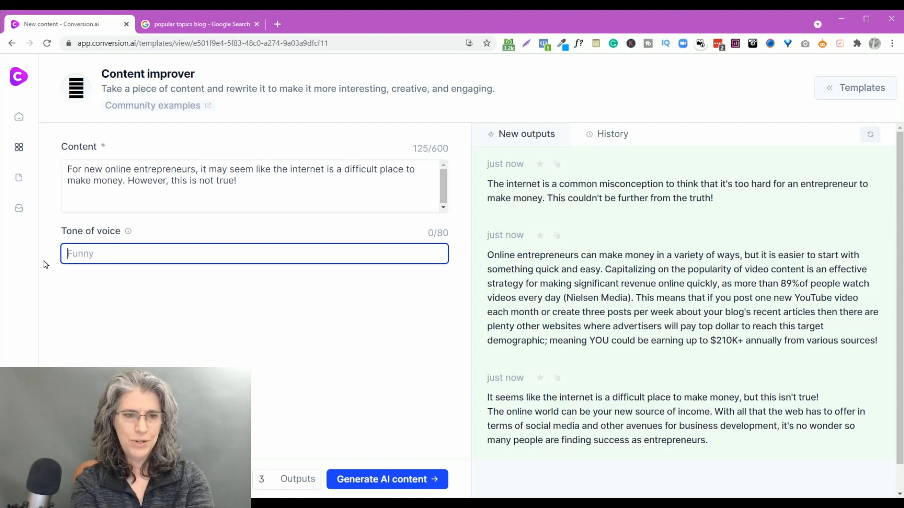
{"action": "type", "text": "su"}
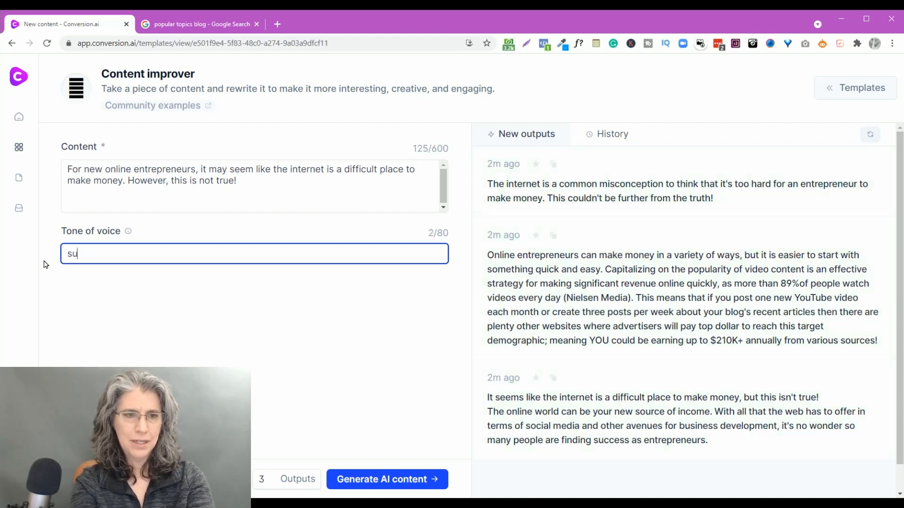
{"action": "type", "text": "per affiliate"}
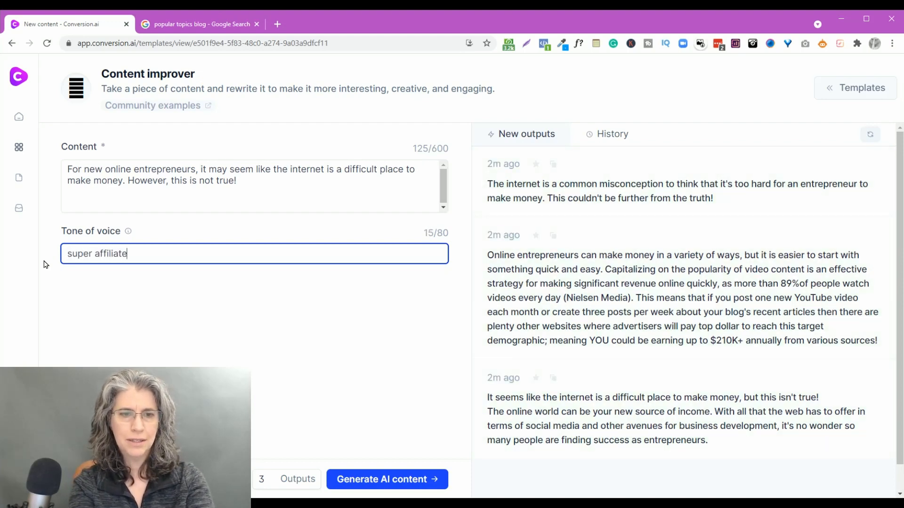
{"action": "key", "text": "ctrl+Return"}
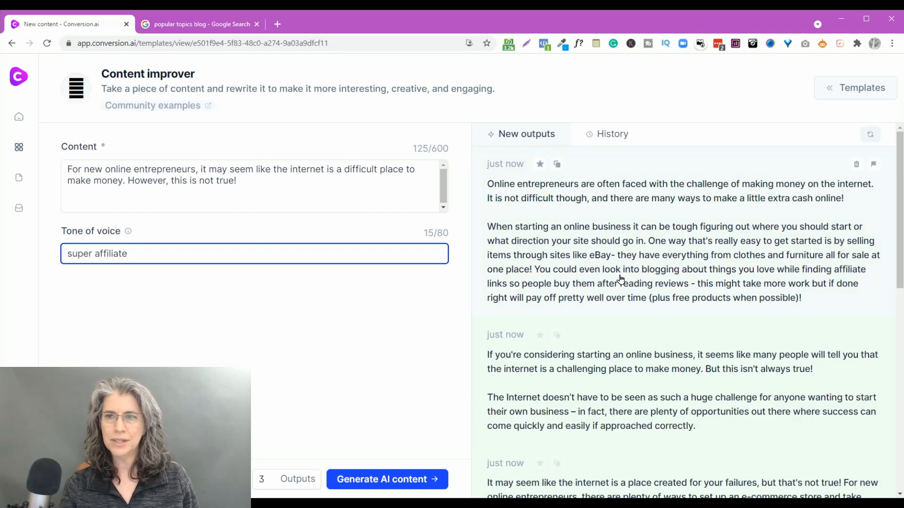
{"action": "left_click", "coordinate": [650, 277]}
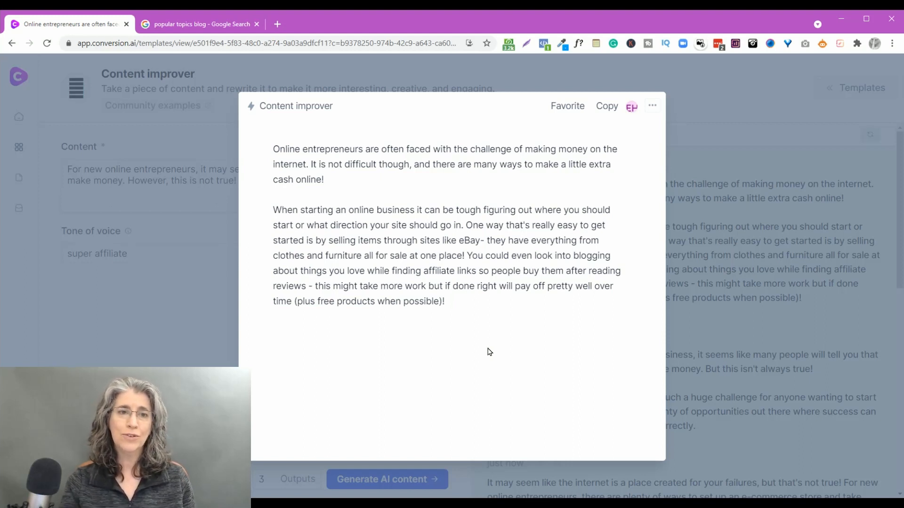
{"action": "left_click", "coordinate": [131, 338]}
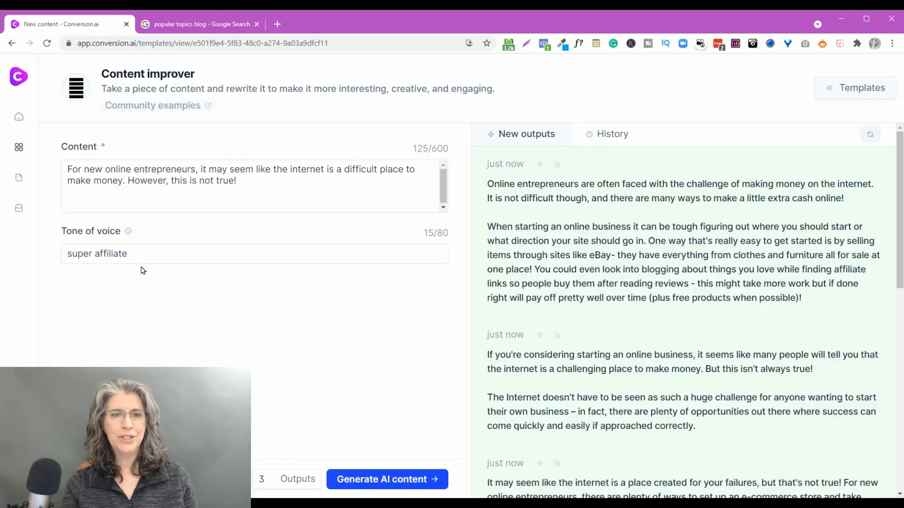
Step: Replace the tone of voice with "newbie" and generate new rewrites of the same content
{"action": "left_click_drag", "start_coordinate": [125, 255], "coordinate": [14, 251]}
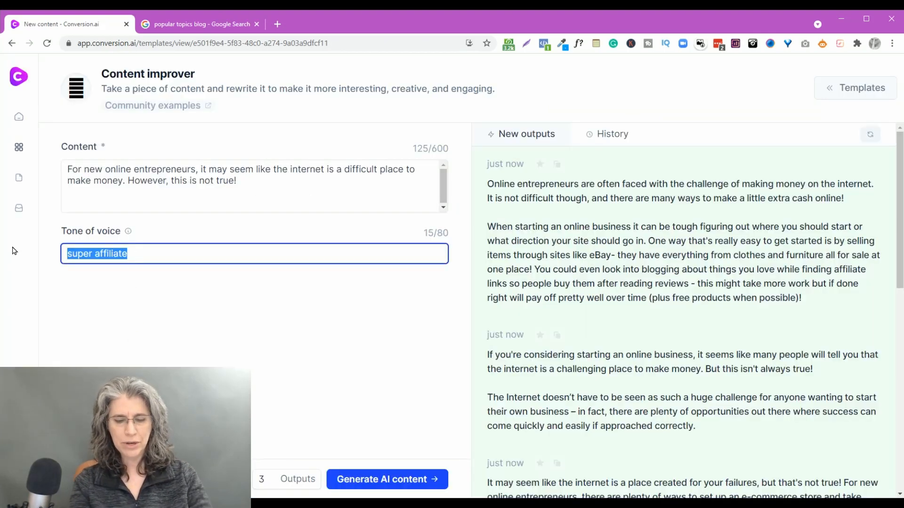
{"action": "type", "text": "newbie"}
{"action": "key", "text": "ctrl+Return"}
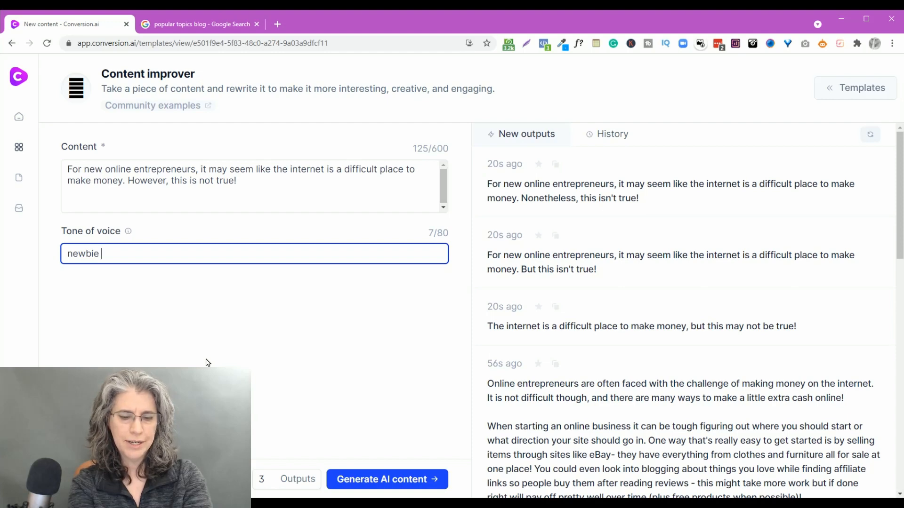
Step: Generate rewrites with the tone extended to "newbie confident" and view the one beginning "Making money online can be hard" in full
{"action": "type", "text": "confident"}
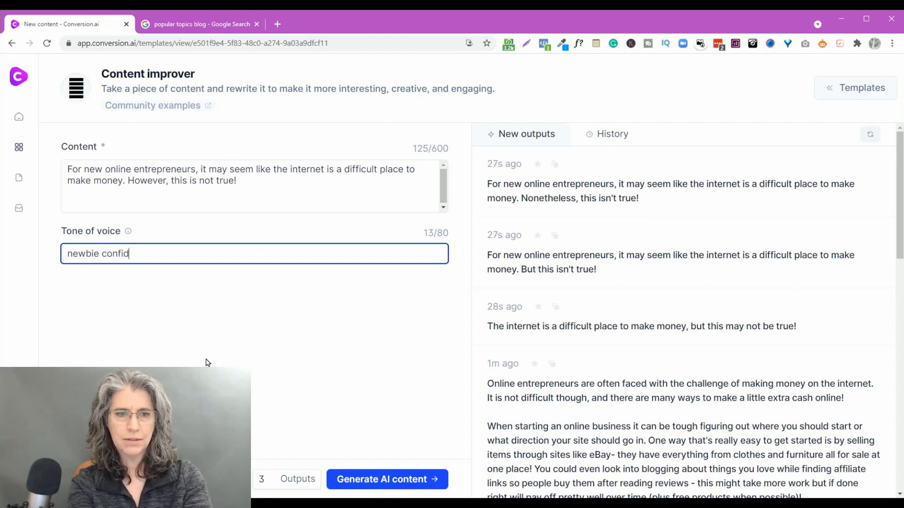
{"action": "key", "text": "Return"}
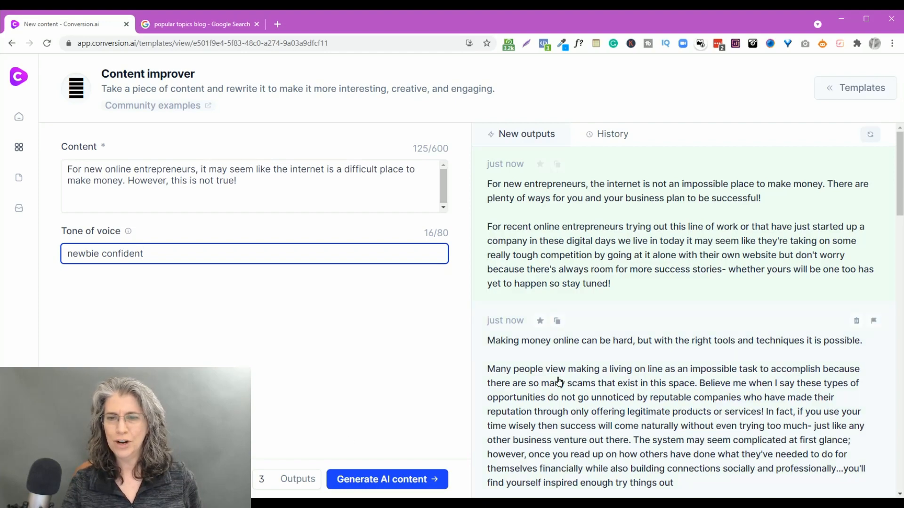
{"action": "scroll", "coordinate": [558, 379], "scroll_direction": "down", "scroll_amount": 2}
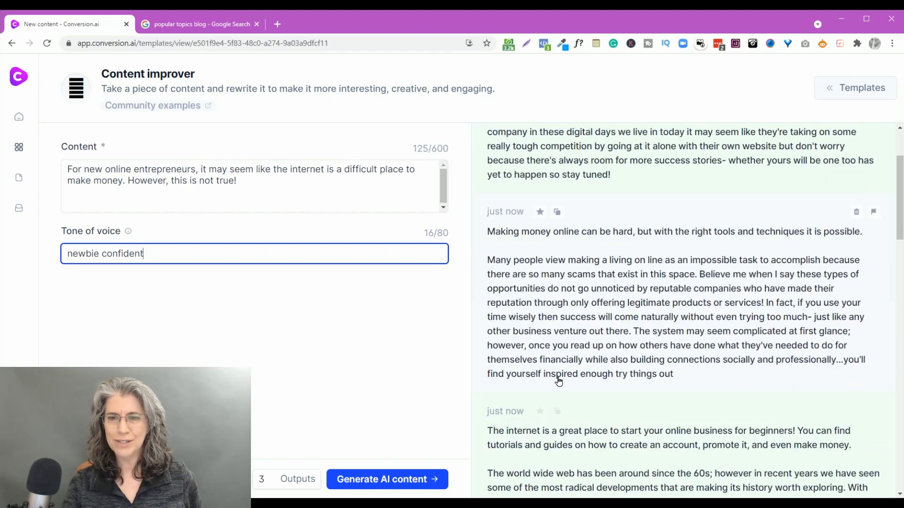
{"action": "left_click", "coordinate": [694, 301]}
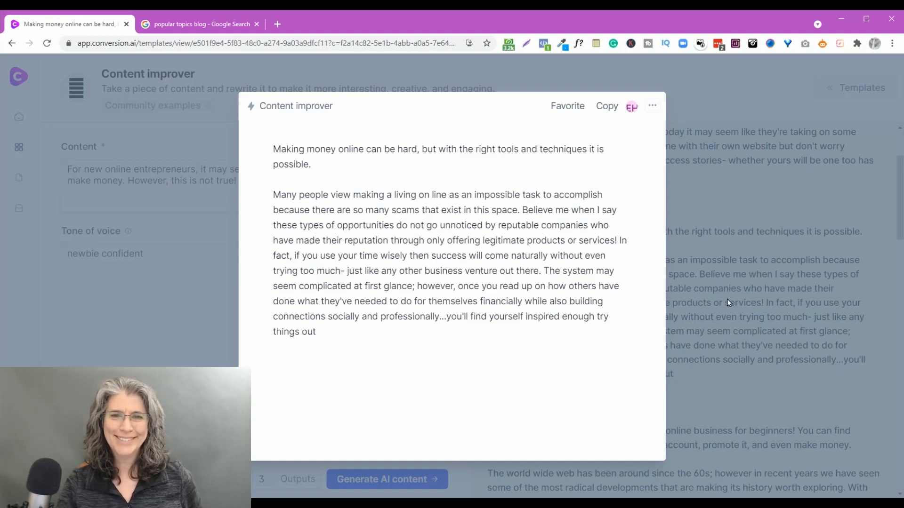
{"action": "left_click", "coordinate": [164, 334]}
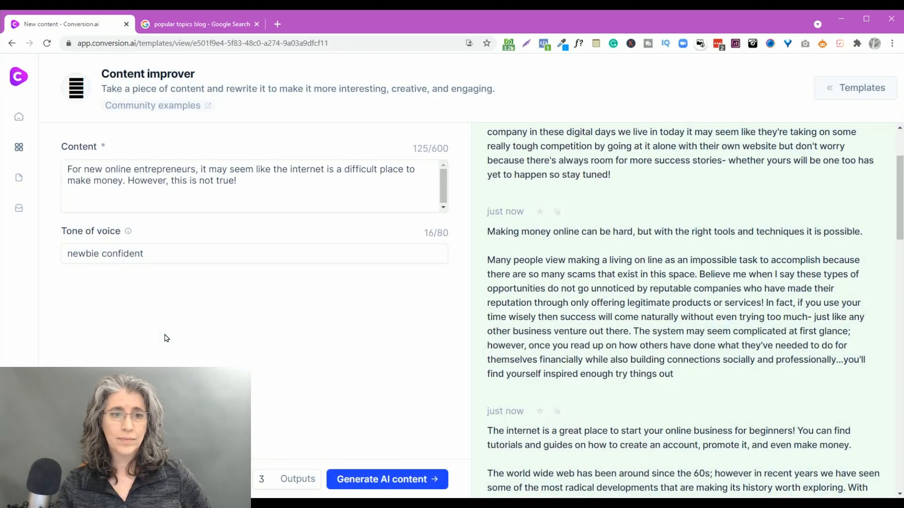
Step: Replace the tone of voice with "tony robbins", generate new rewrites and read through them
{"action": "left_click_drag", "start_coordinate": [157, 255], "coordinate": [67, 254]}
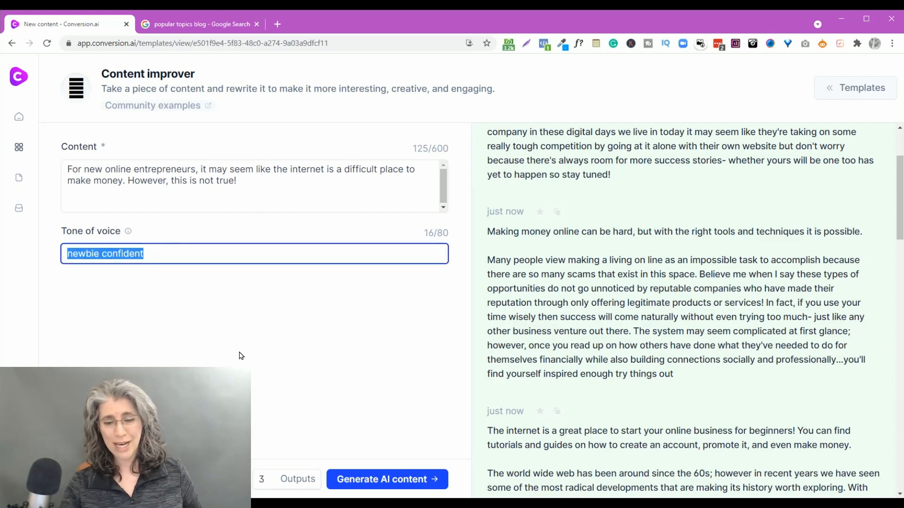
{"action": "key", "text": "BackSpace"}
{"action": "type", "text": "ton"}
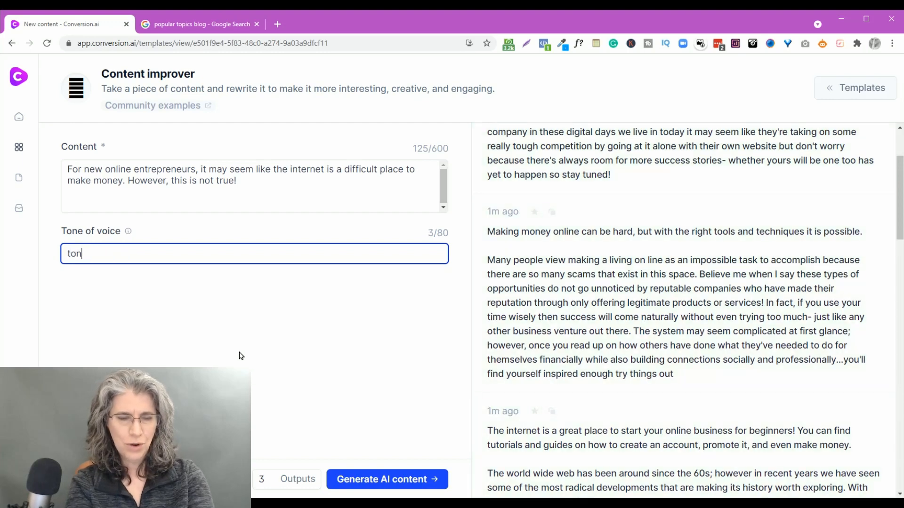
{"action": "type", "text": "y robbins"}
{"action": "key", "text": "Return"}
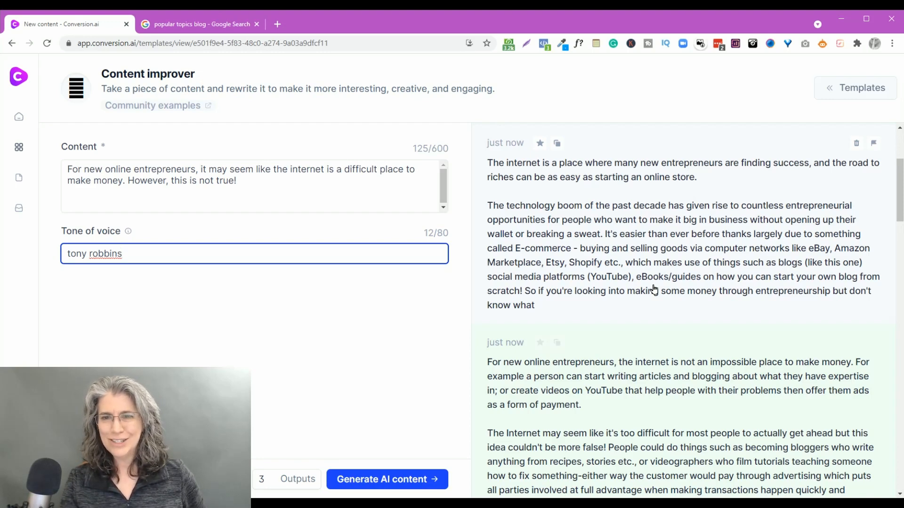
{"action": "scroll", "coordinate": [654, 290], "scroll_direction": "down", "scroll_amount": 1}
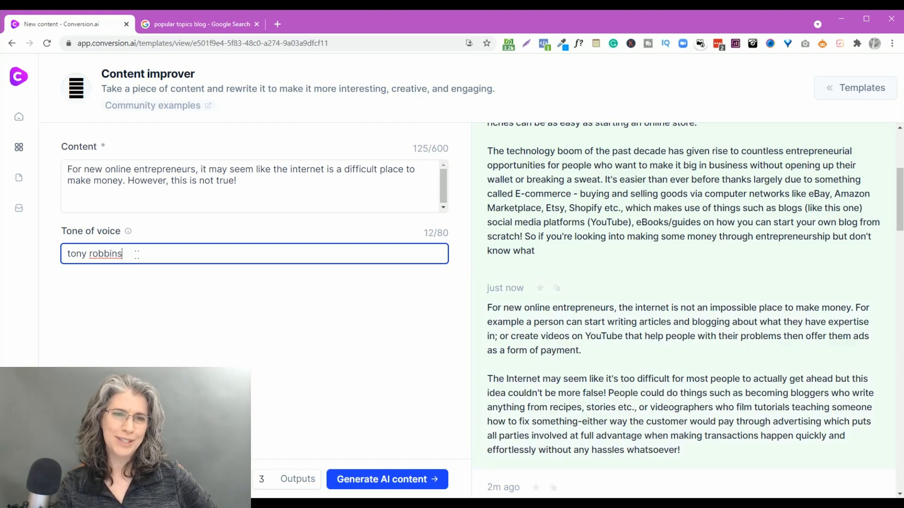
Step: Generate rewrites with the tone of voice "john madden" and view the newest one in full
{"action": "left_click_drag", "start_coordinate": [136, 255], "coordinate": [36, 257]}
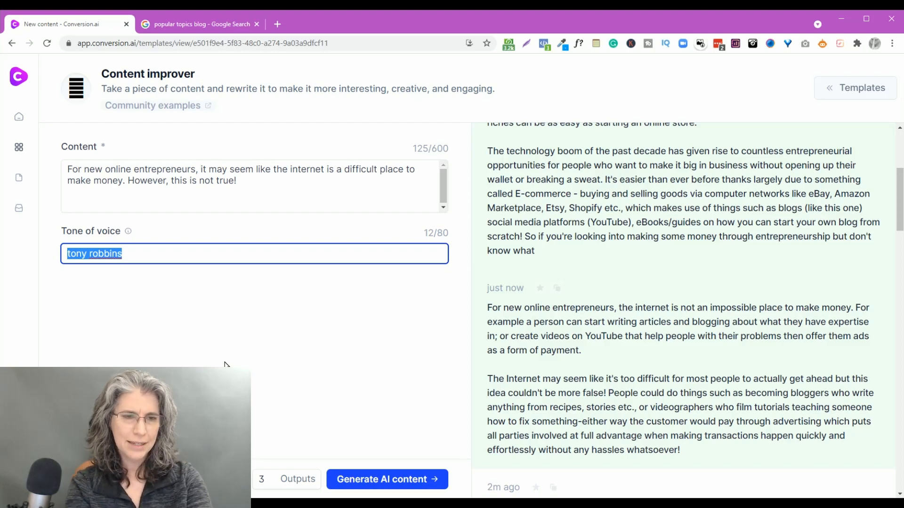
{"action": "type", "text": "john madden"}
{"action": "key", "text": "Return"}
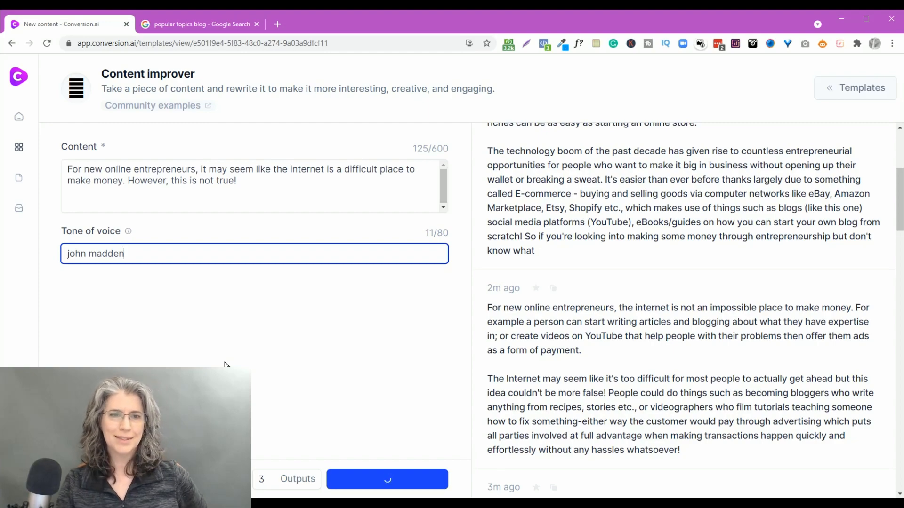
{"action": "scroll", "coordinate": [560, 349], "scroll_direction": "up", "scroll_amount": 5}
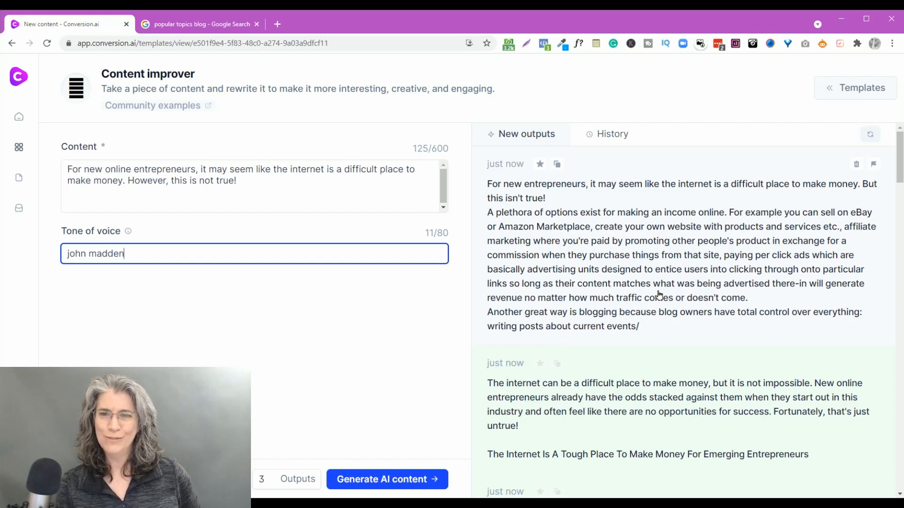
{"action": "left_click", "coordinate": [651, 253]}
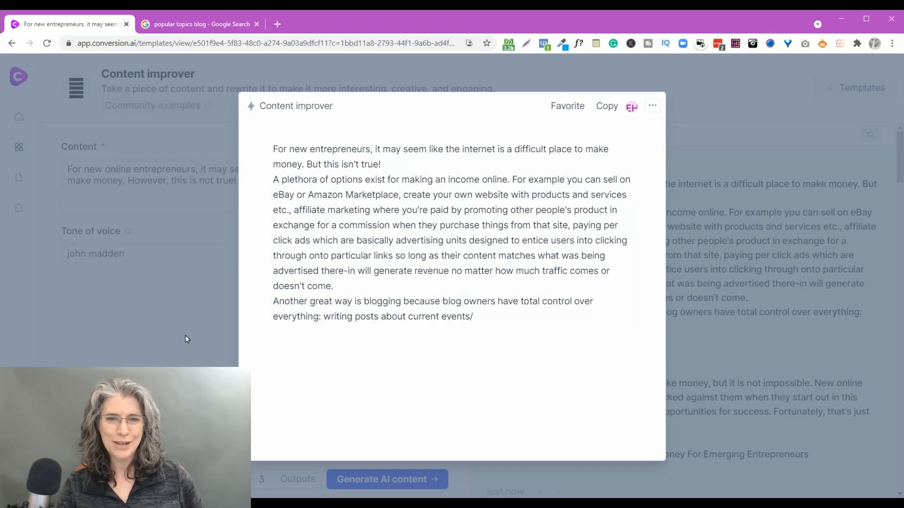
{"action": "left_click", "coordinate": [175, 323]}
Step: Replace the tone of voice with "bugs bunnt" and generate rewrites of the content
{"action": "left_click", "coordinate": [134, 253]}
{"action": "left_click_drag", "start_coordinate": [96, 250], "coordinate": [20, 250]}
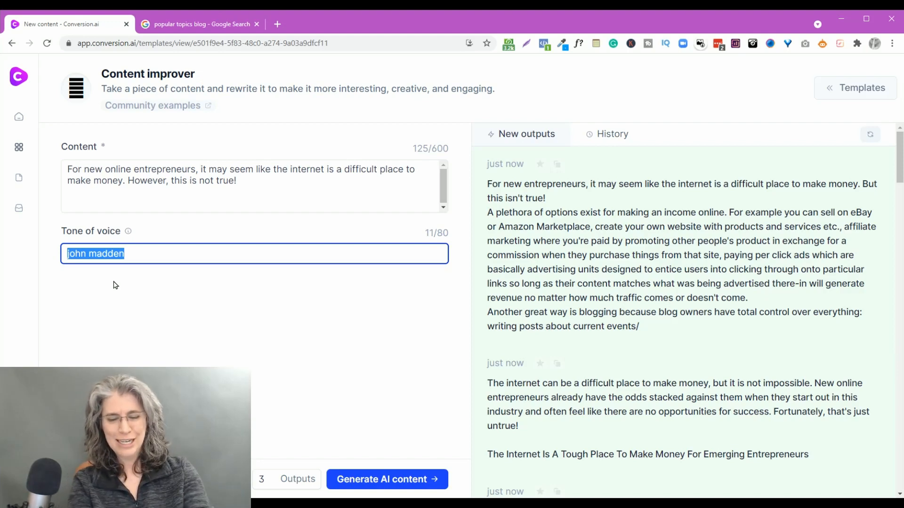
{"action": "type", "text": "bugs bunnt"}
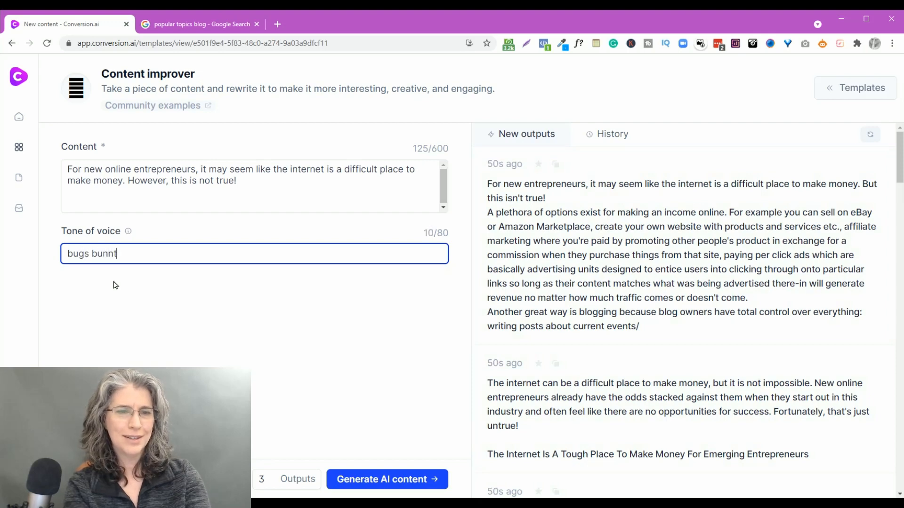
{"action": "key", "text": "ctrl+Return"}
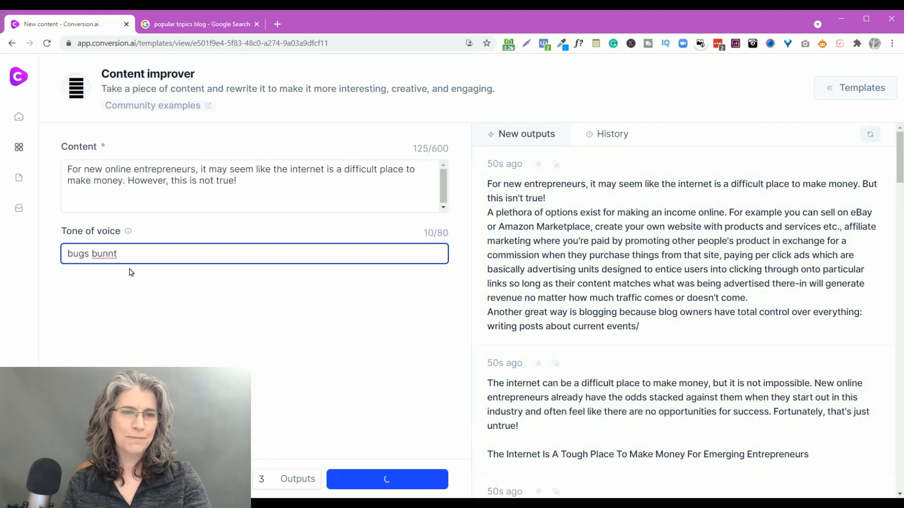
Step: Correct the tone's spelling to "bugs bunny" and view the rewrite beginning "Entrepreneurs can make money on the internet with ease" in full
{"action": "key", "text": "BackSpace"}
{"action": "type", "text": "y"}
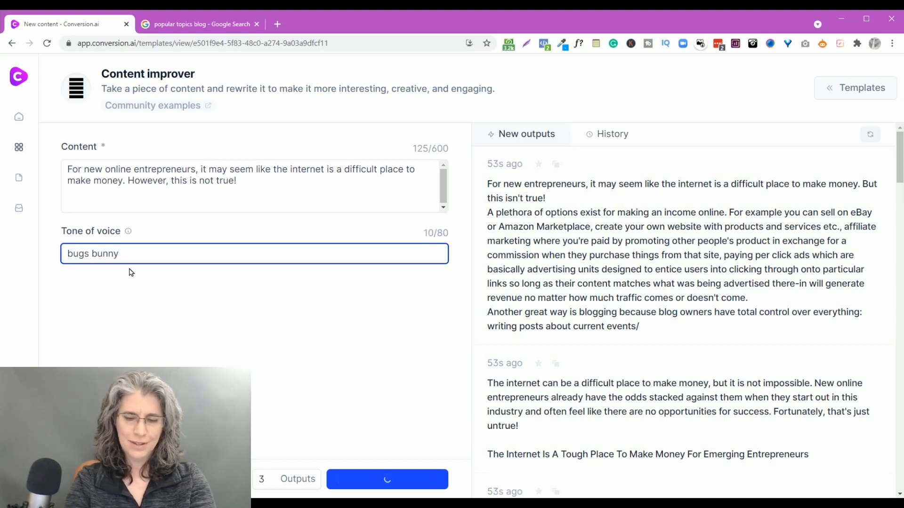
{"action": "scroll", "coordinate": [691, 402], "scroll_direction": "down", "scroll_amount": 3}
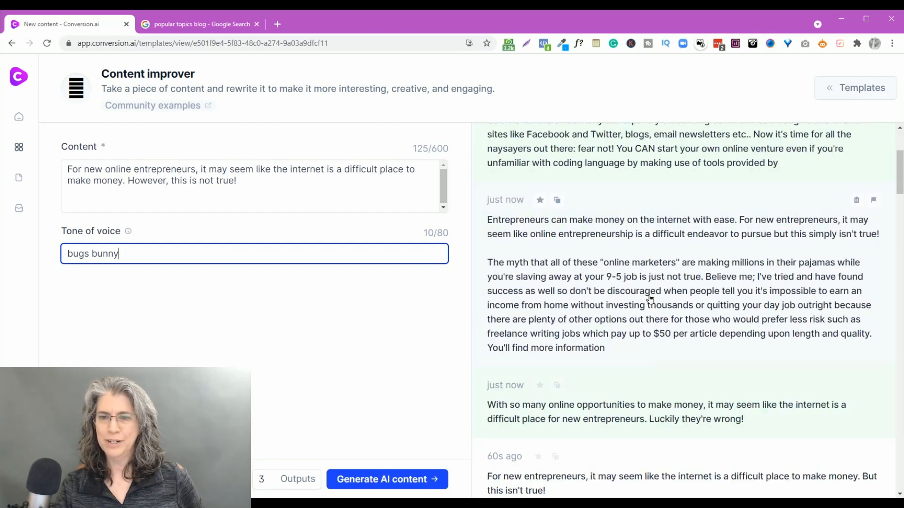
{"action": "left_click", "coordinate": [650, 299]}
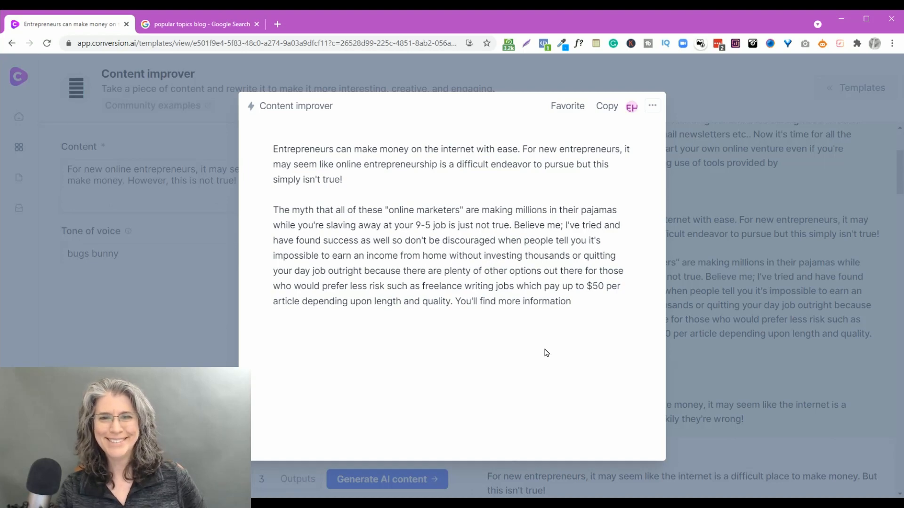
{"action": "left_click", "coordinate": [182, 295]}
Step: Replace the tone of voice with "female empowering", generate new rewrites and review the newest ones
{"action": "left_click_drag", "start_coordinate": [140, 253], "coordinate": [30, 257]}
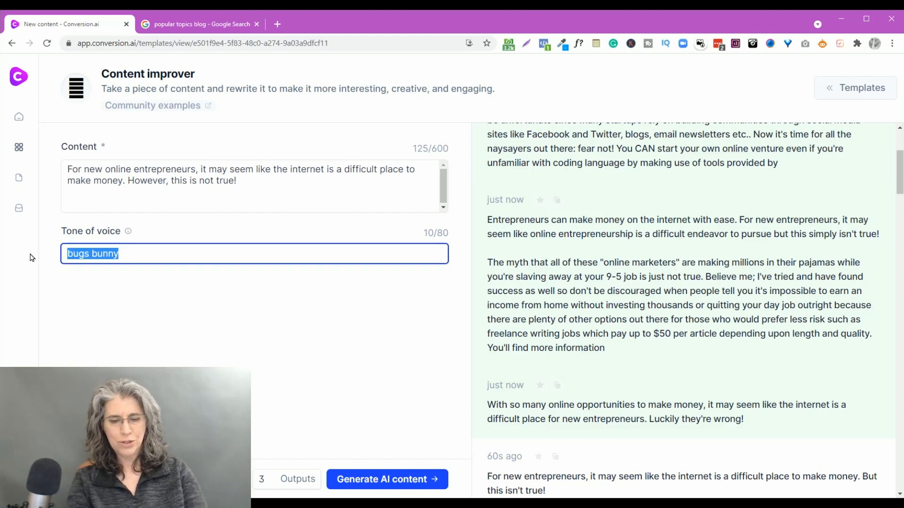
{"action": "type", "text": "female"}
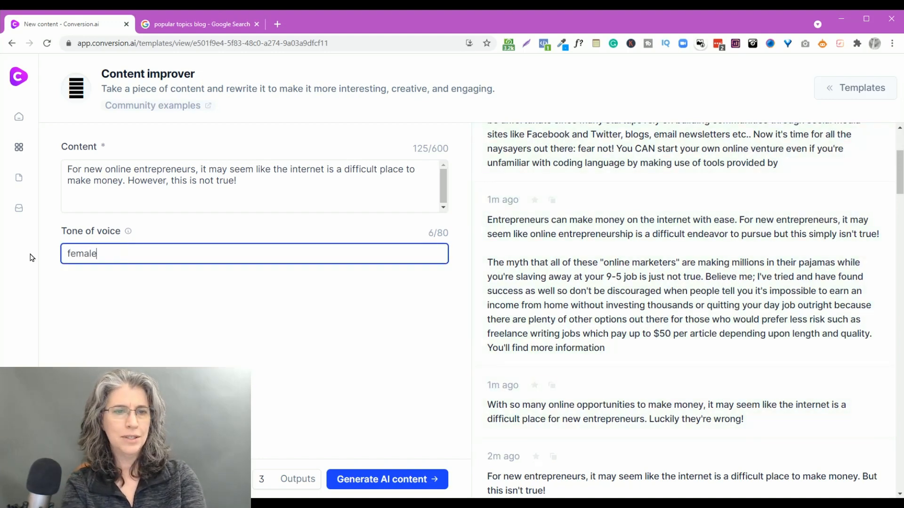
{"action": "type", "text": " empowering"}
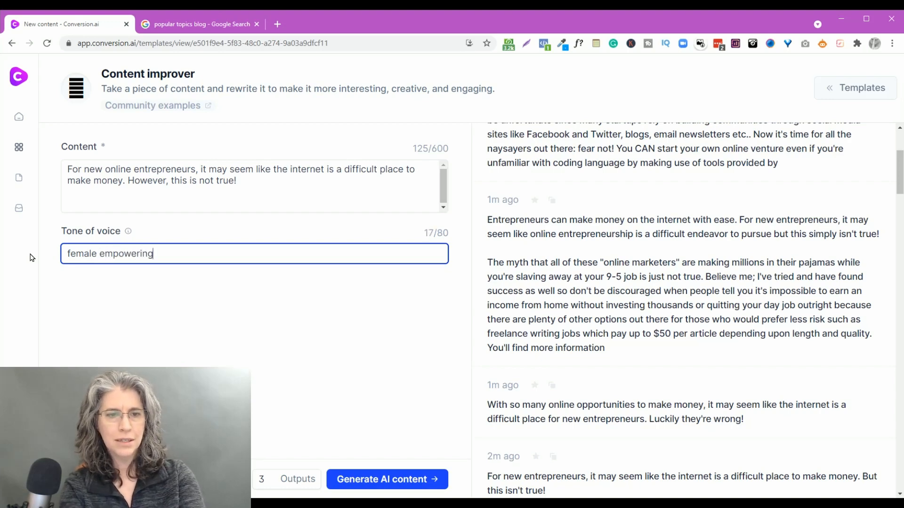
{"action": "key", "text": "ctrl+Return"}
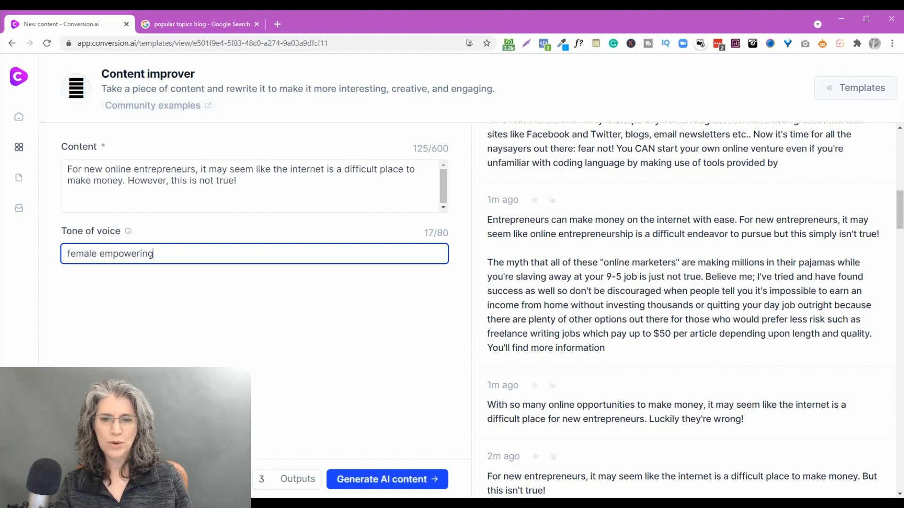
{"action": "scroll", "coordinate": [596, 377], "scroll_direction": "up", "scroll_amount": 10}
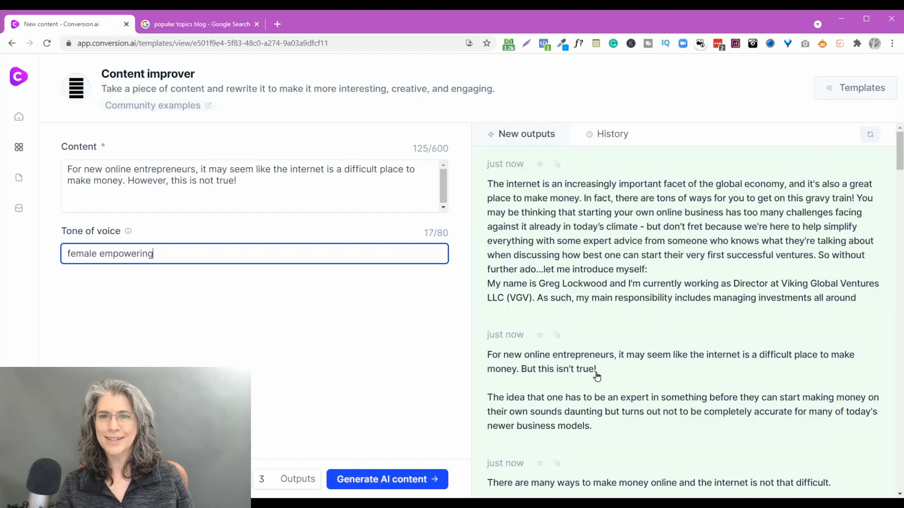
Step: View the rewrite beginning "The internet is an increasingly important facet of the global economy" in full, and close it
{"action": "left_click", "coordinate": [679, 232]}
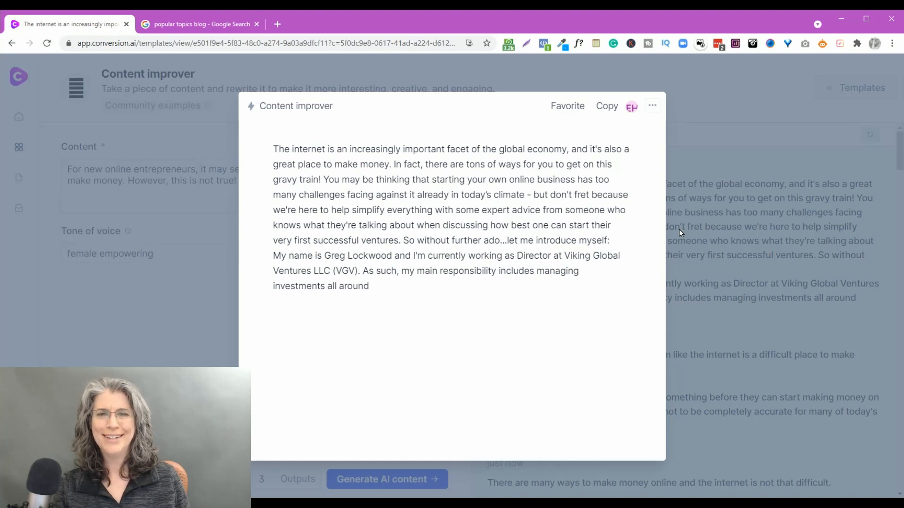
{"action": "left_click", "coordinate": [135, 323]}
Step: Change the tone of voice to "female confident", generate rewrites and view the one beginning "The internet is a strange and wonderful place" in full
{"action": "left_click_drag", "start_coordinate": [154, 254], "coordinate": [98, 254]}
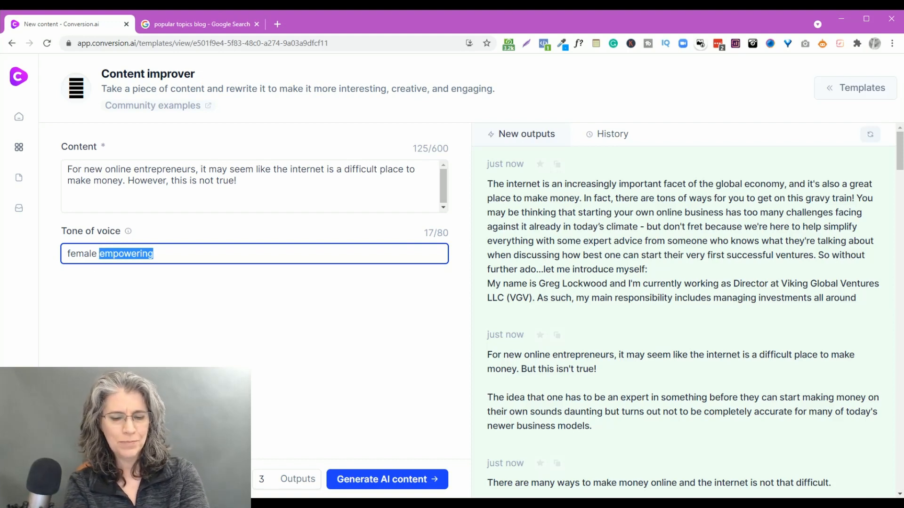
{"action": "type", "text": "confident"}
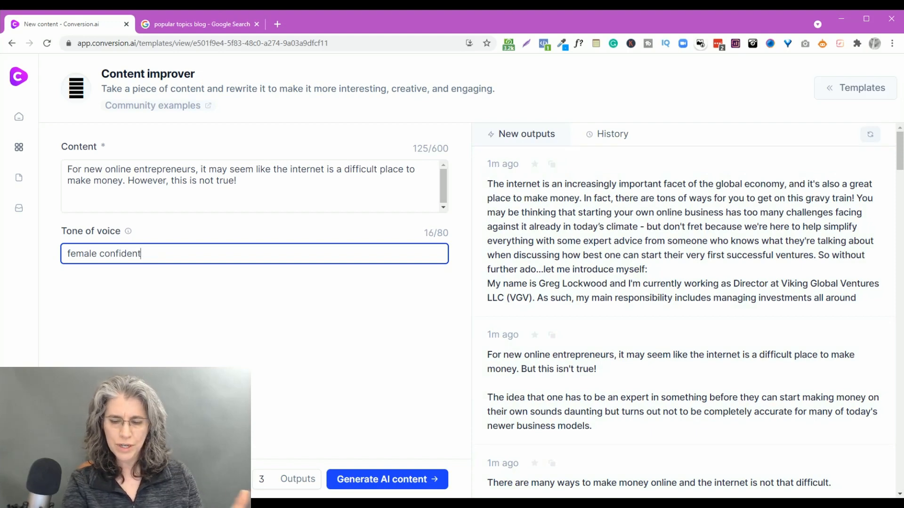
{"action": "key", "text": "Return"}
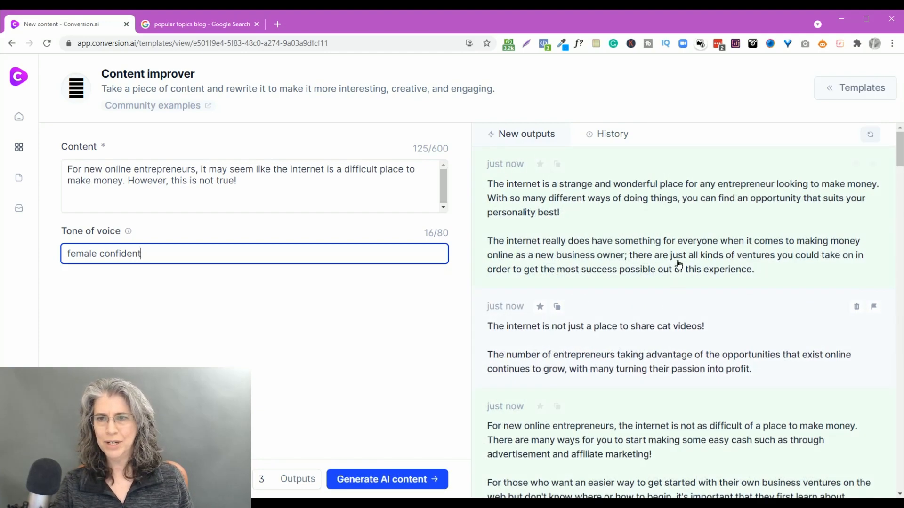
{"action": "left_click", "coordinate": [686, 234]}
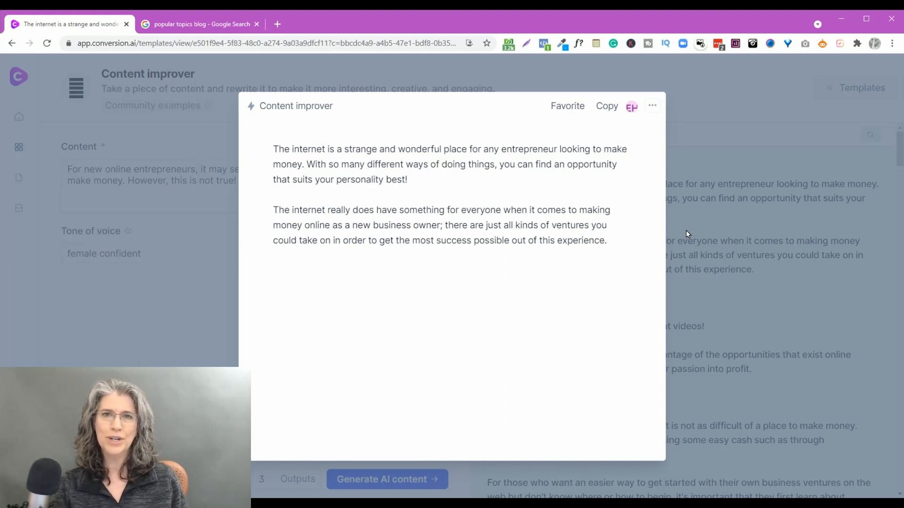
{"action": "left_click", "coordinate": [108, 293]}
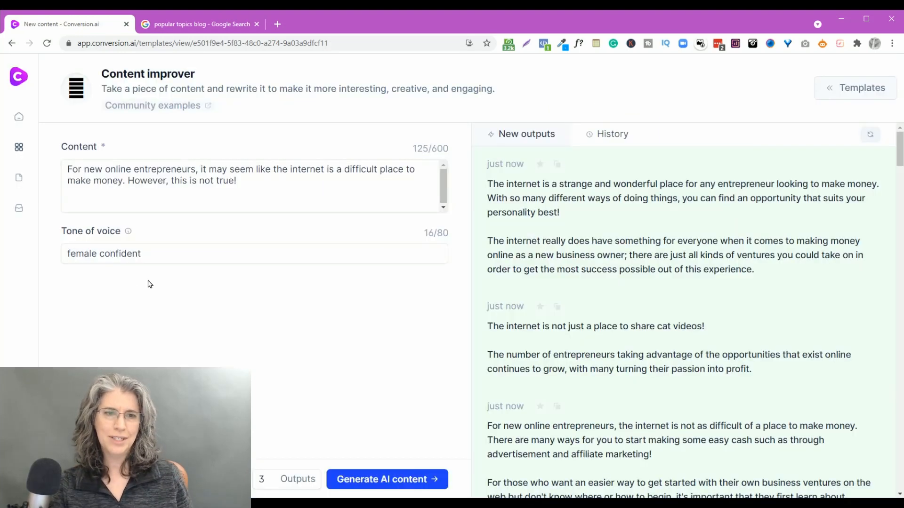
Step: Replace the tone of voice with "scooby doo", generate rewrites and view the one beginning "You may be worried that the internet" in full
{"action": "left_click_drag", "start_coordinate": [157, 255], "coordinate": [36, 251]}
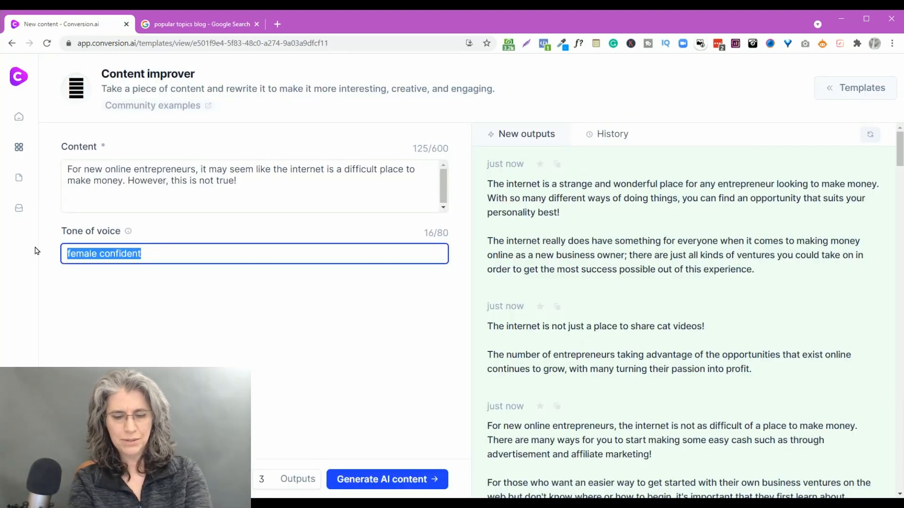
{"action": "type", "text": "scooby doo"}
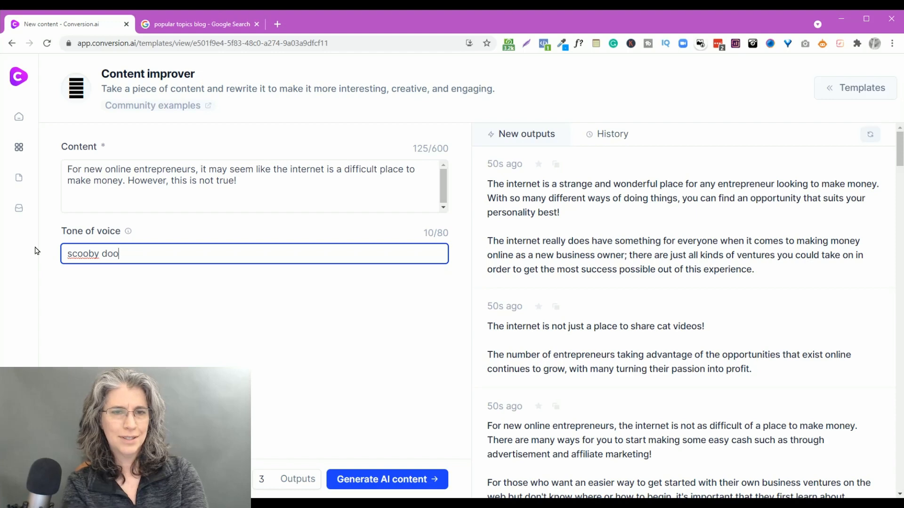
{"action": "key", "text": "Return"}
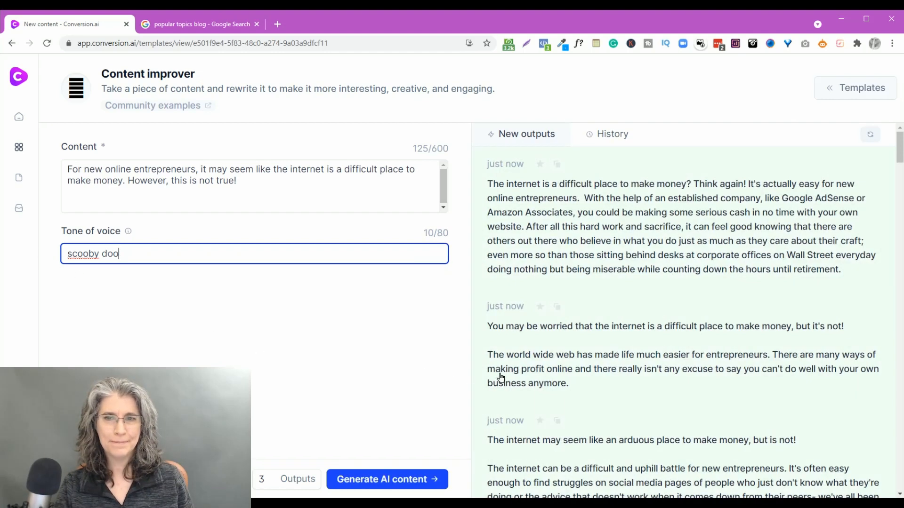
{"action": "left_click", "coordinate": [597, 363]}
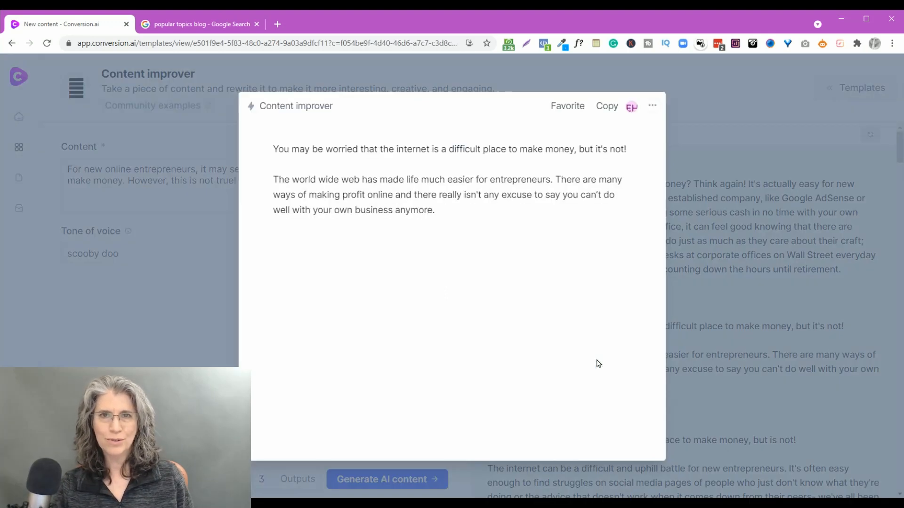